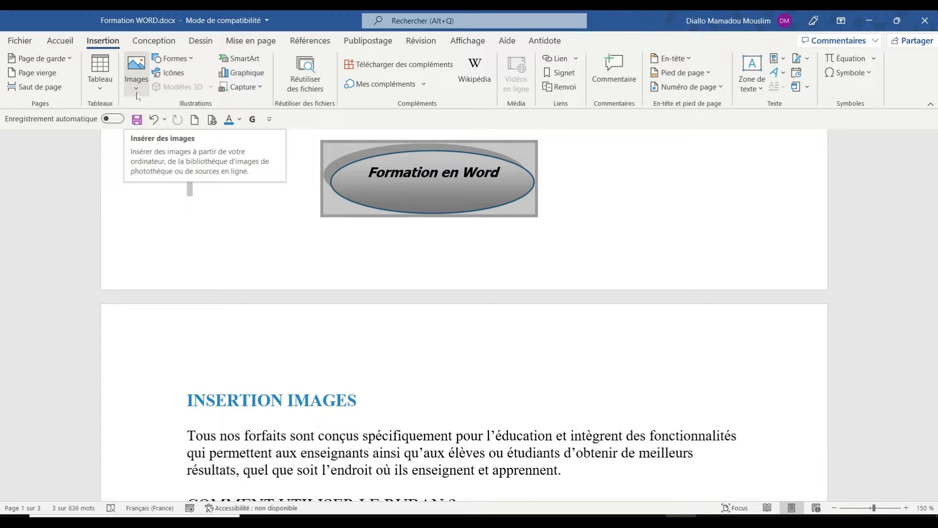
left_click(137, 91)
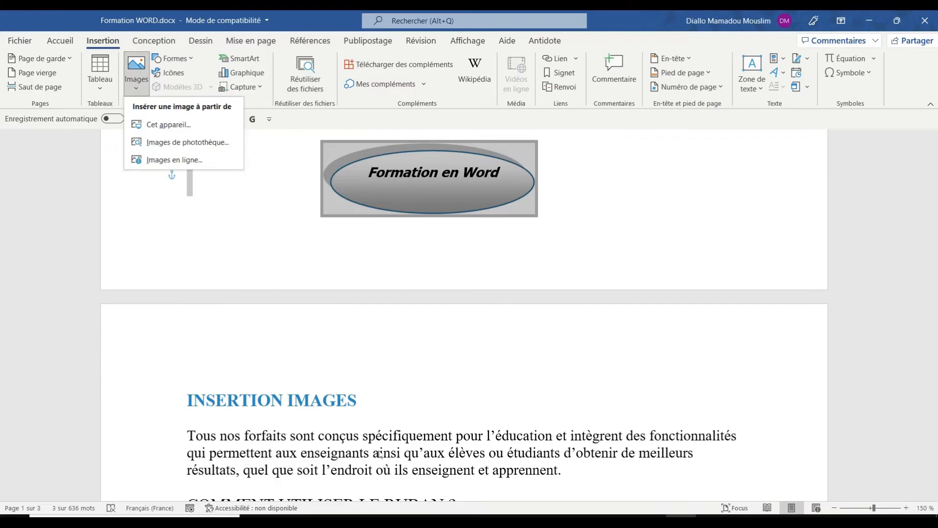
key("Escape")
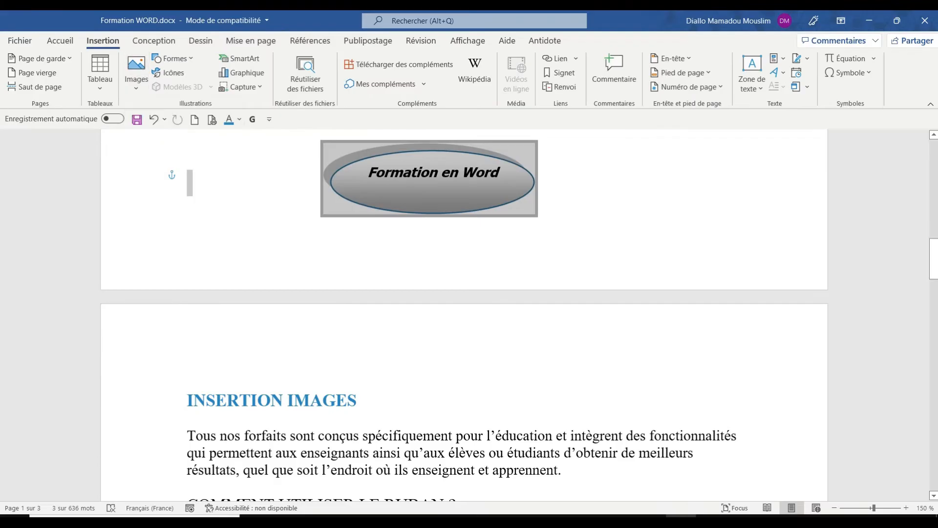
Step: Add an empty line below the first paragraph under the INSERTION IMAGES heading
left_click_drag(934, 259, 934, 272)
left_click(562, 353)
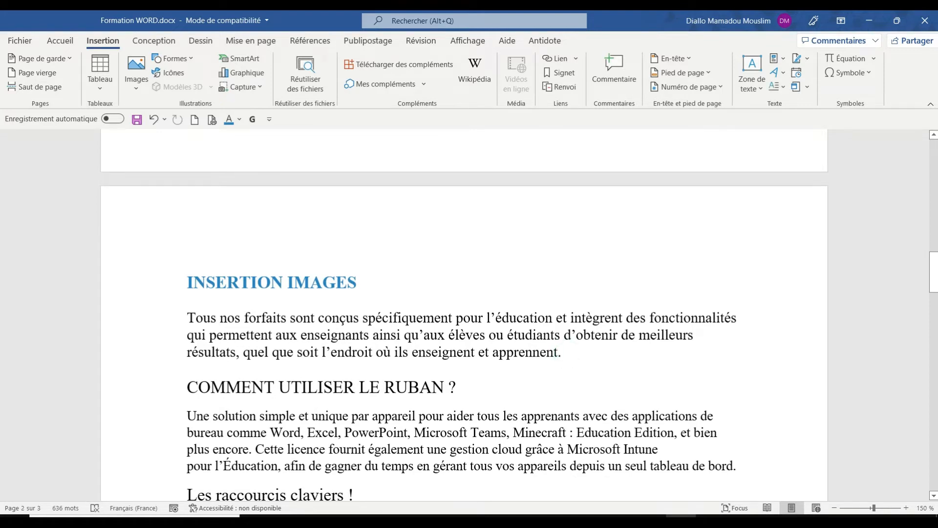
key("Return")
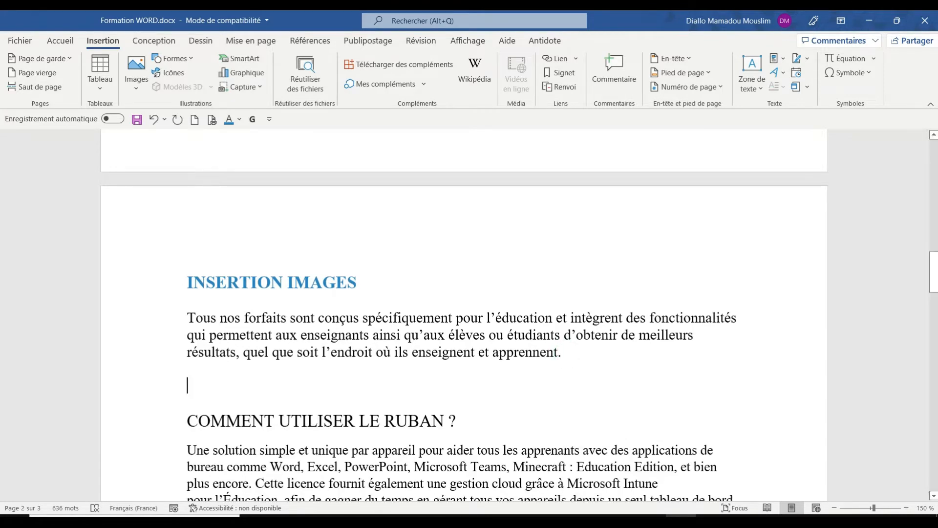
Step: Insert the 522 Ko PNG photo of the man in a white shirt from this device's Téléchargements folder on the empty line
left_click(137, 89)
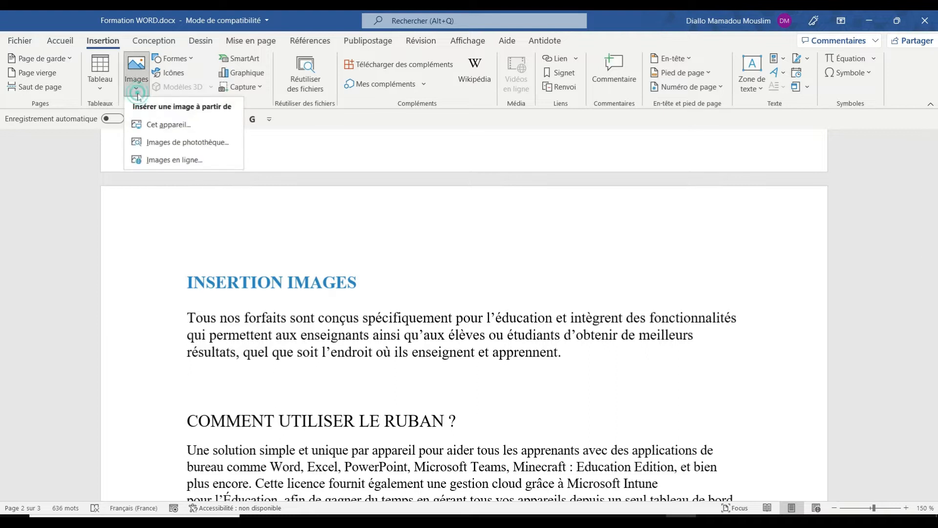
left_click(211, 132)
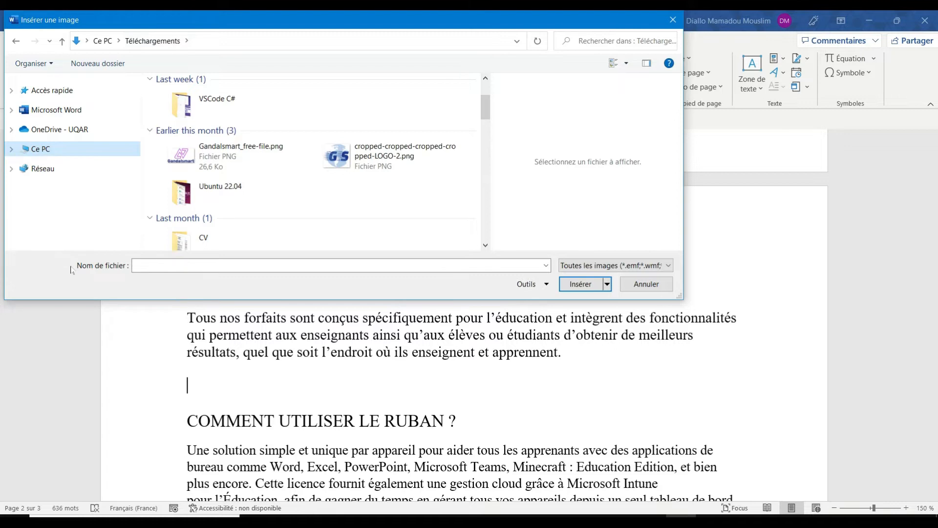
left_click(486, 245)
left_click(486, 245)
left_click(486, 246)
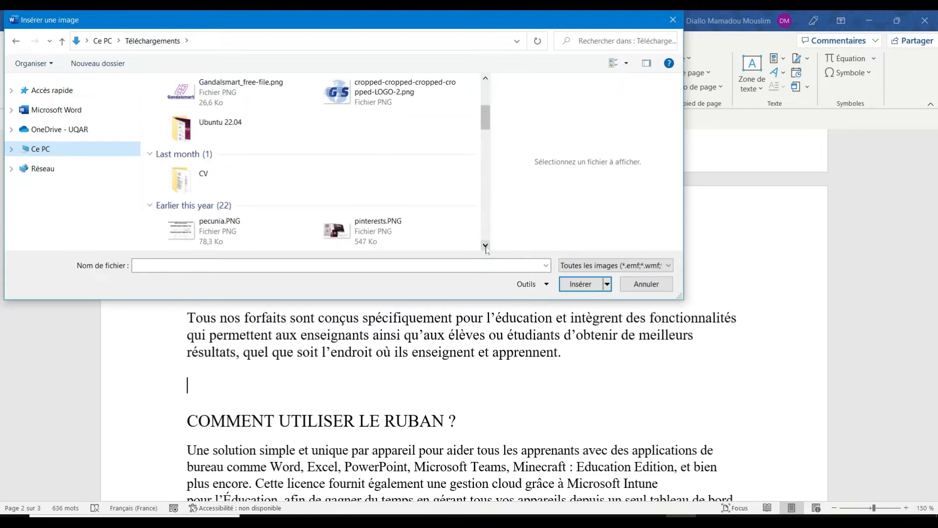
left_click_drag(487, 120, 489, 144)
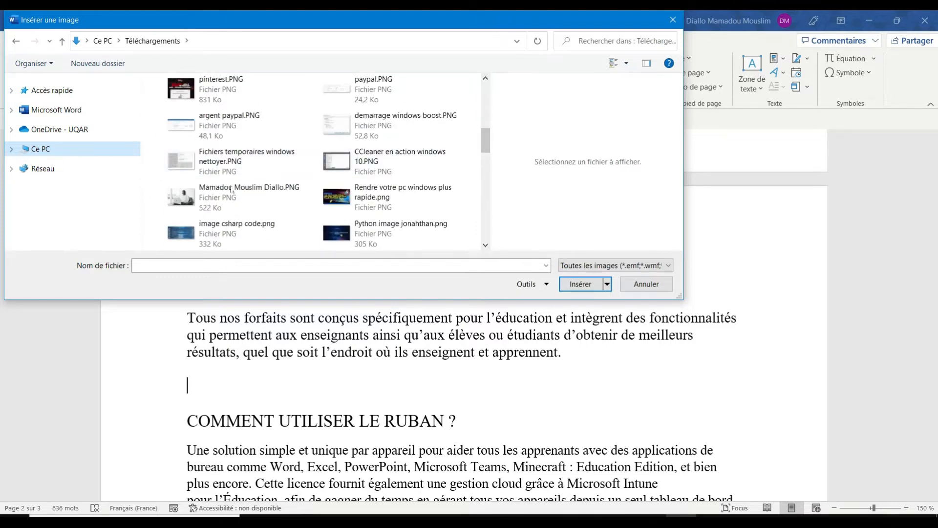
left_click(209, 198)
double_click(209, 198)
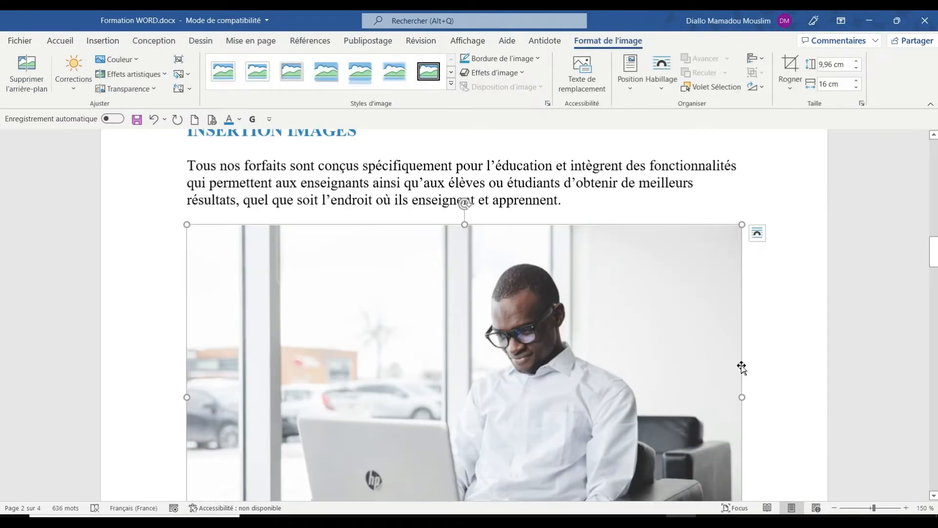
Step: Check how the inserted picture sits on its page in the print preview and return to the document
scroll(2, 257, "down", 2)
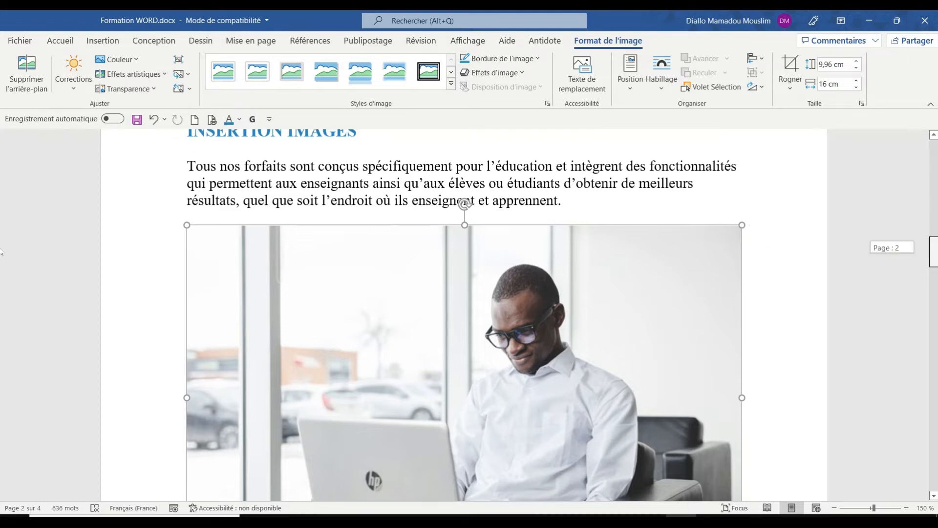
scroll(1, 256, "up", 2)
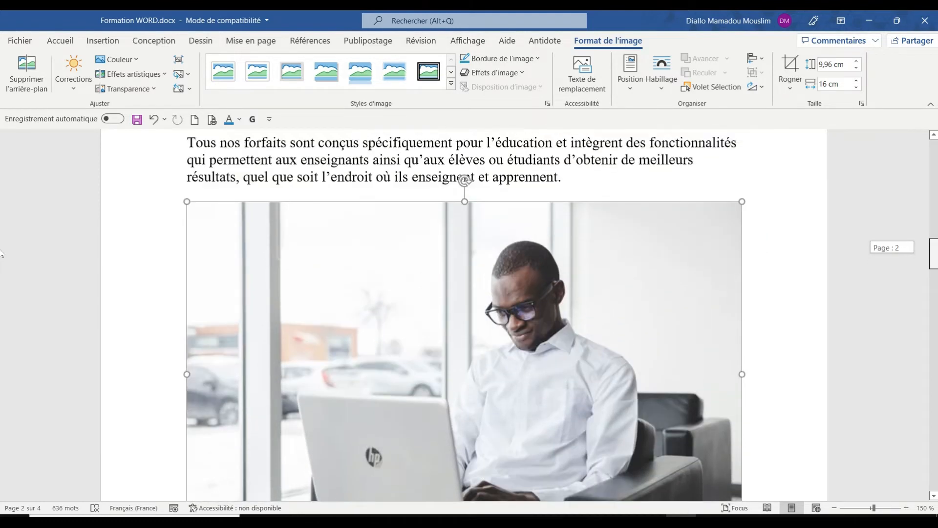
scroll(1, 257, "down", 1)
left_click_drag(934, 267, 935, 264)
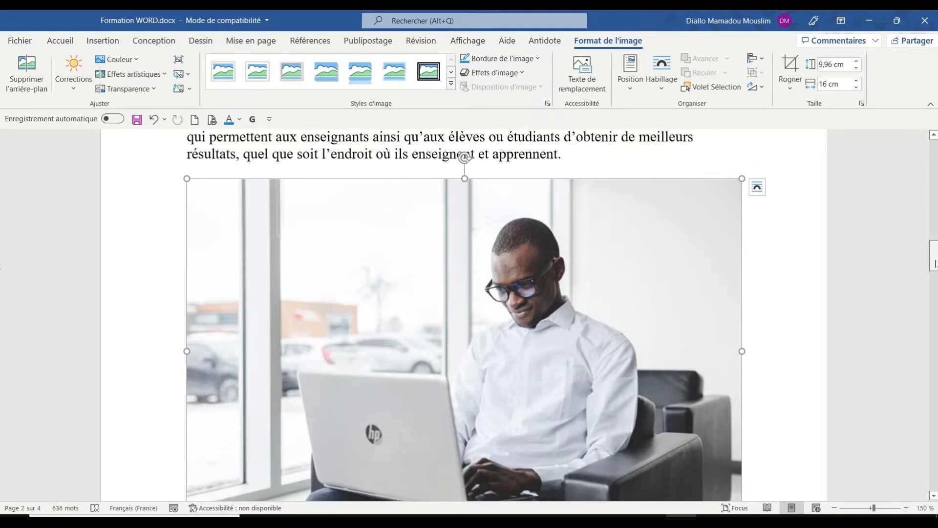
key("ctrl+p")
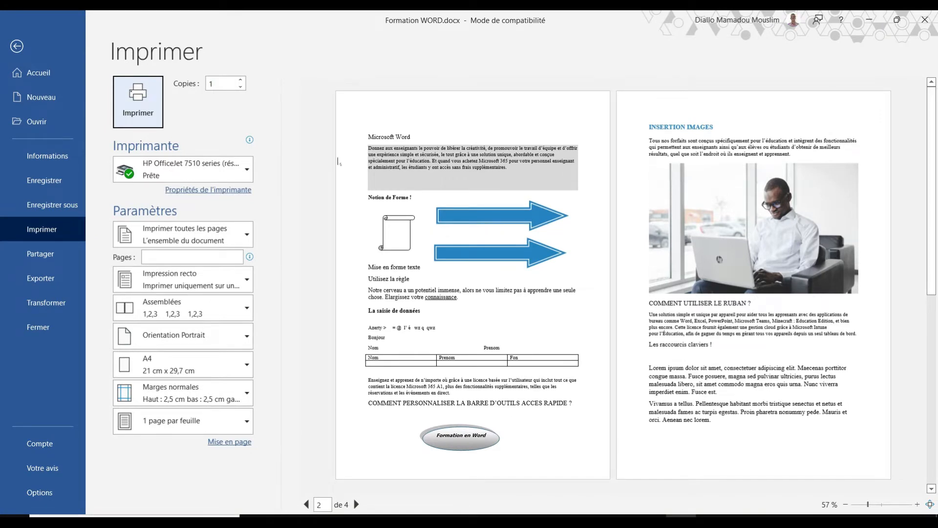
left_click(20, 49)
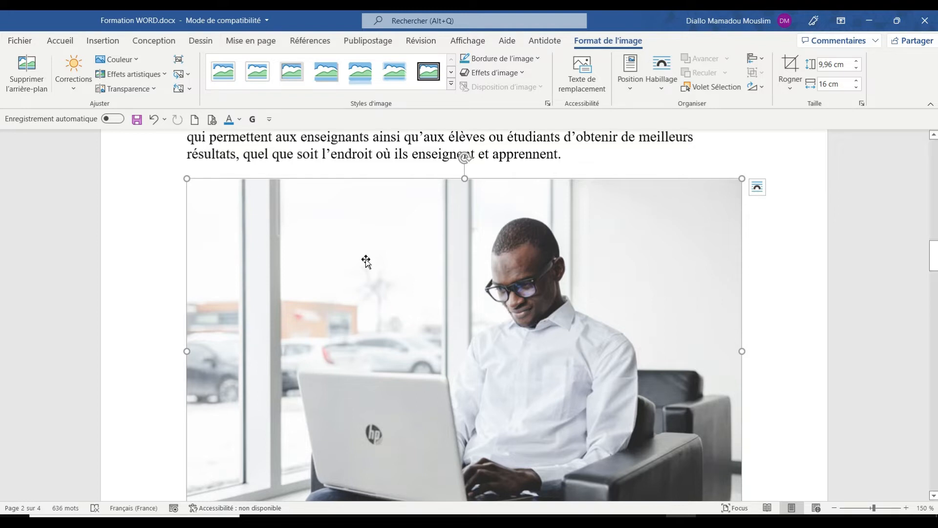
Step: Try automatic background removal on the picture and discard all its changes
left_click(31, 84)
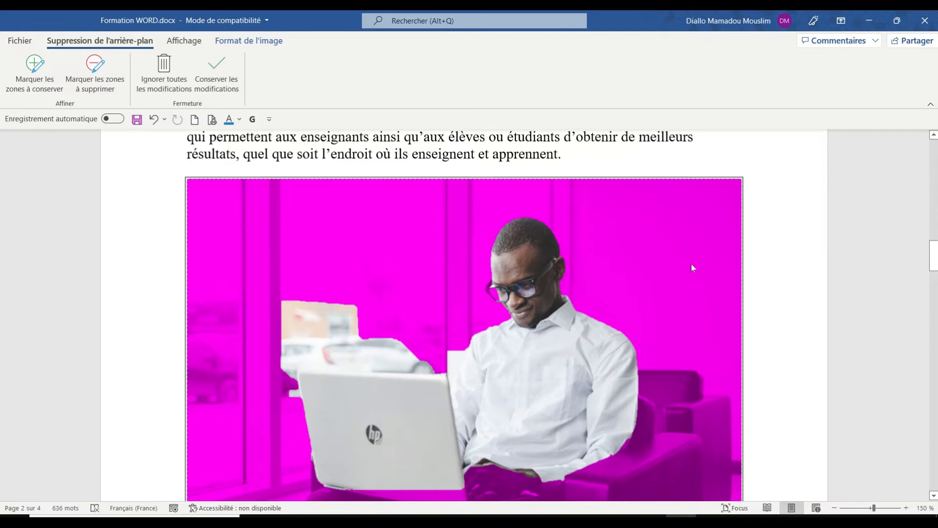
mouse_move(937, 259)
left_mouse_down()
mouse_move(937, 272)
mouse_move(937, 261)
left_mouse_up()
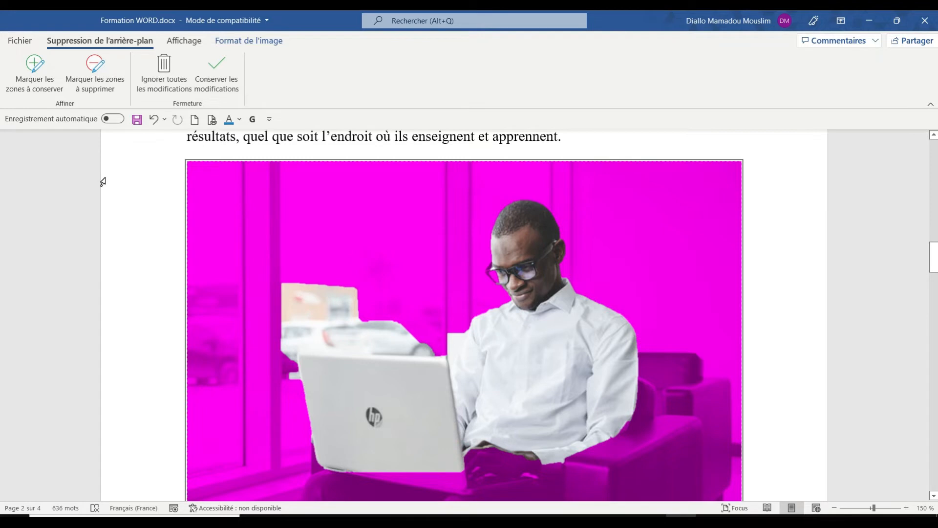
left_click(178, 82)
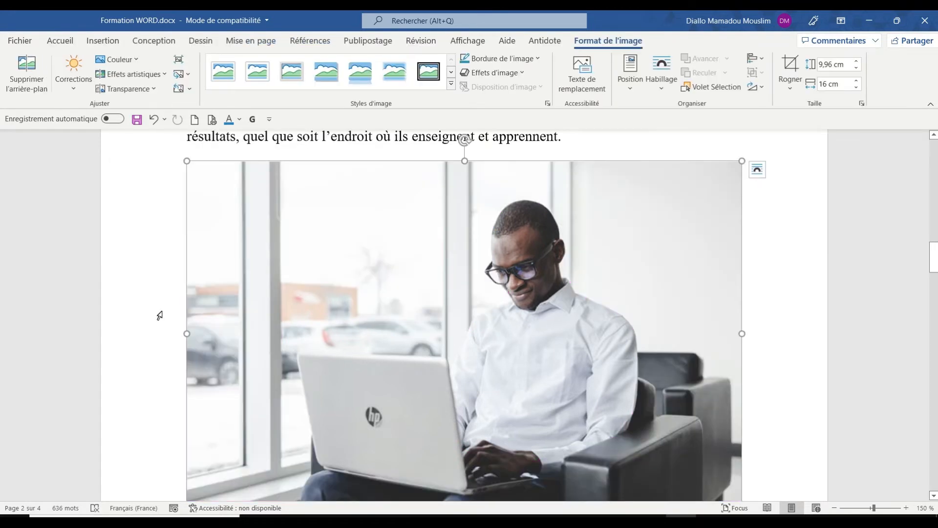
Step: Examine the correction, colour, artistic effect and transparency presets available for the picture without applying any
left_click(75, 90)
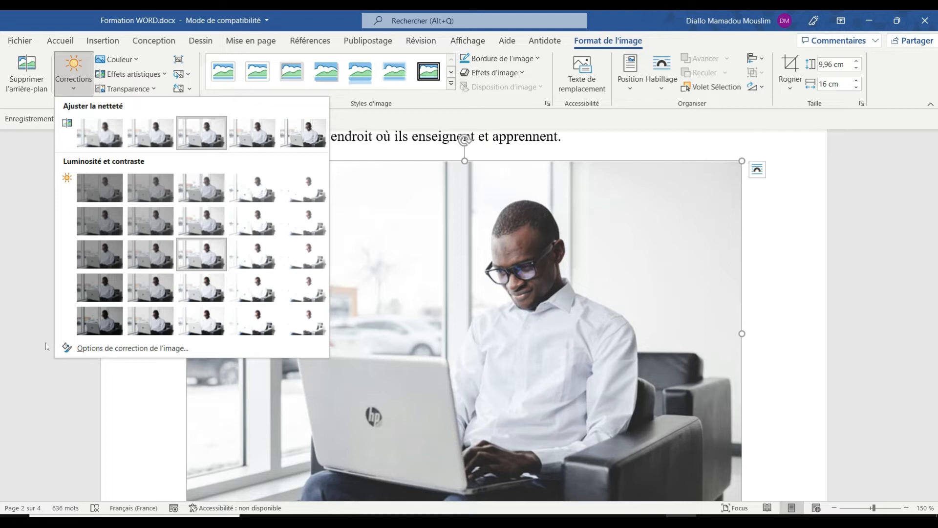
left_click(131, 61)
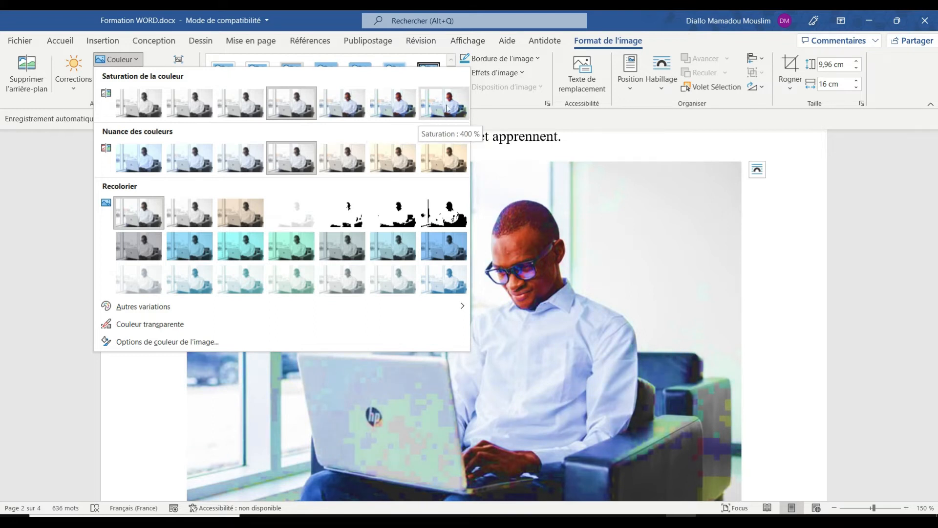
left_click(38, 193)
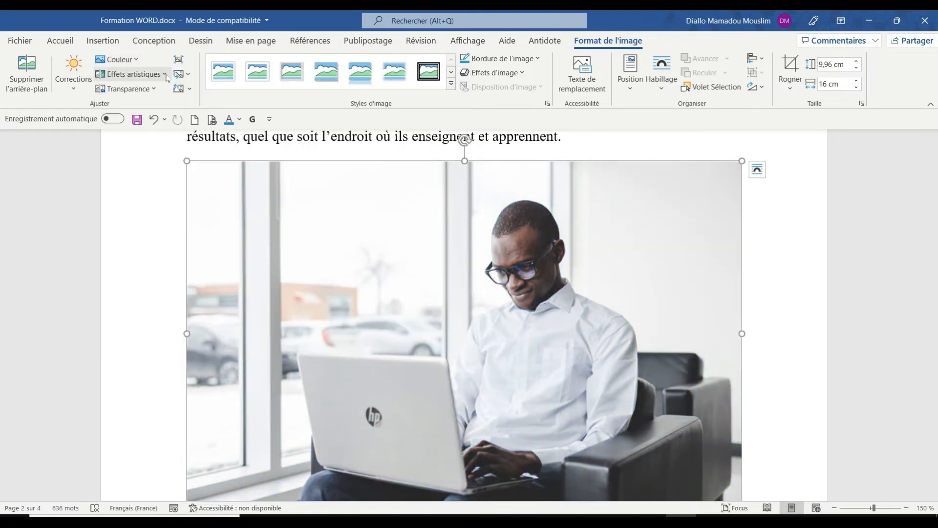
left_click(131, 73)
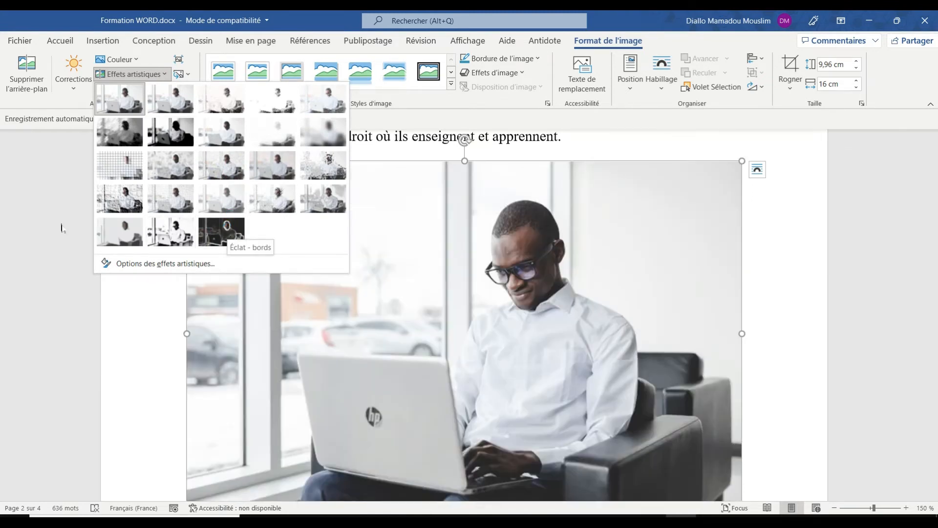
left_click(62, 224)
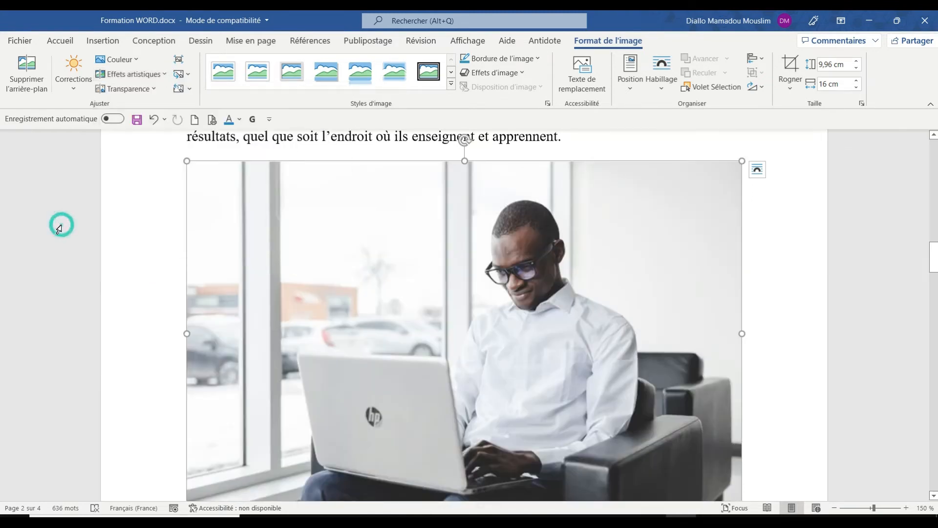
left_click(155, 89)
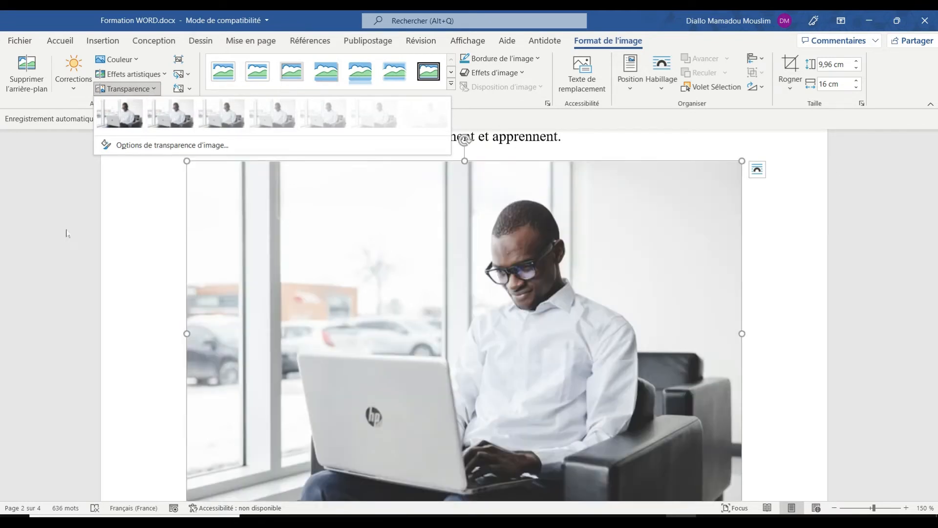
left_click(125, 237)
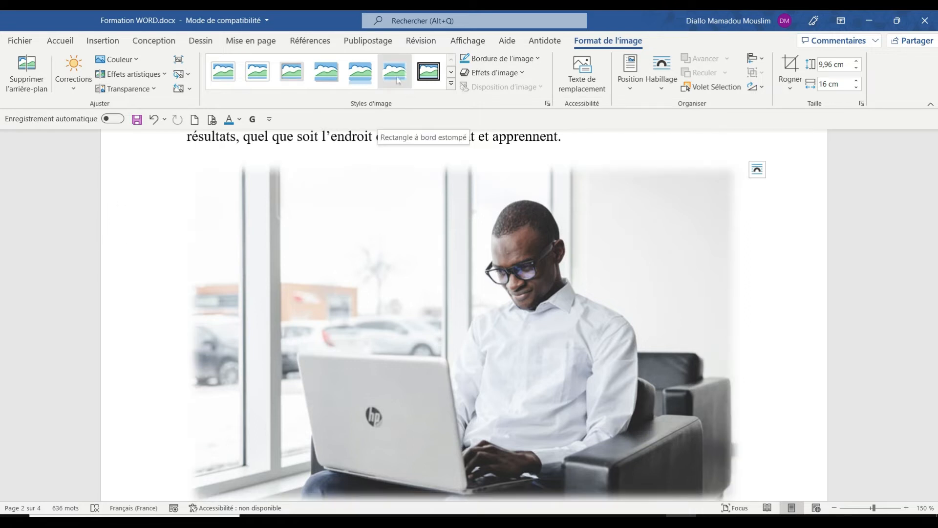
Step: Apply the rounded, light metallic frame style to the picture and shrink it proportionally to about 14.01 × 8.72 cm
left_click(451, 84)
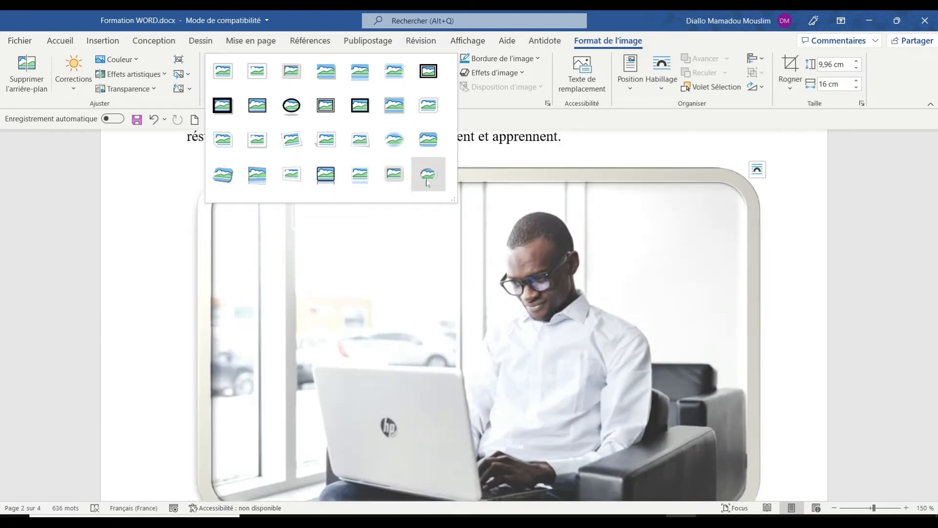
left_click(394, 174)
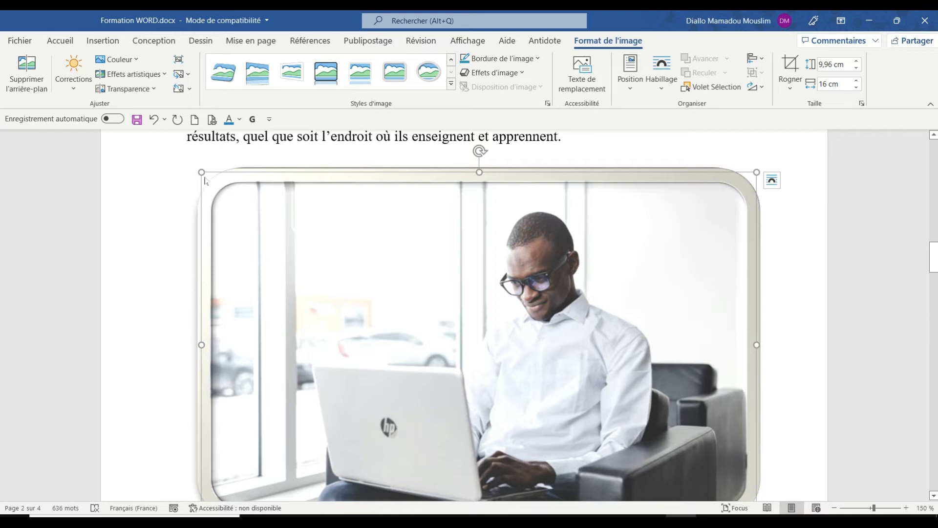
left_click_drag(202, 173, 278, 245)
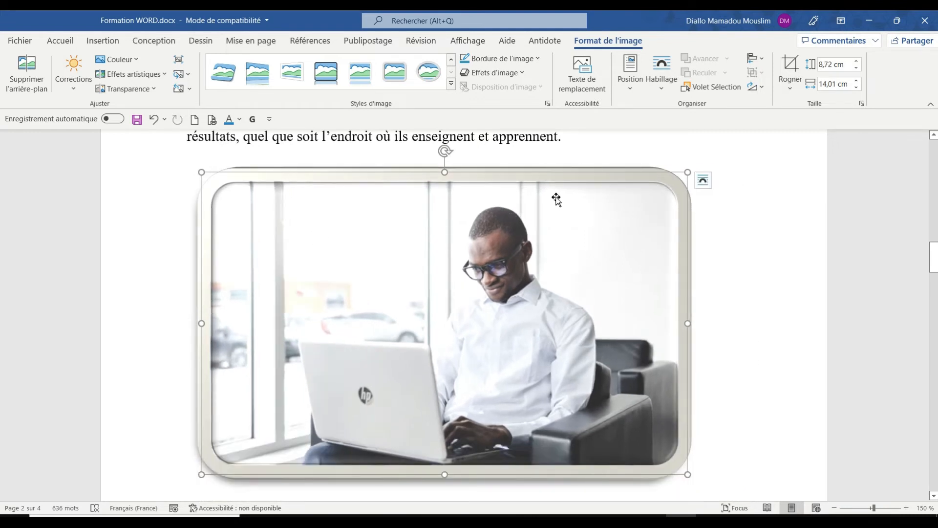
Step: Set the picture's text wrapping to Au travers and move it slightly to the right below the paragraph
left_click_drag(458, 259, 523, 232)
left_click(663, 90)
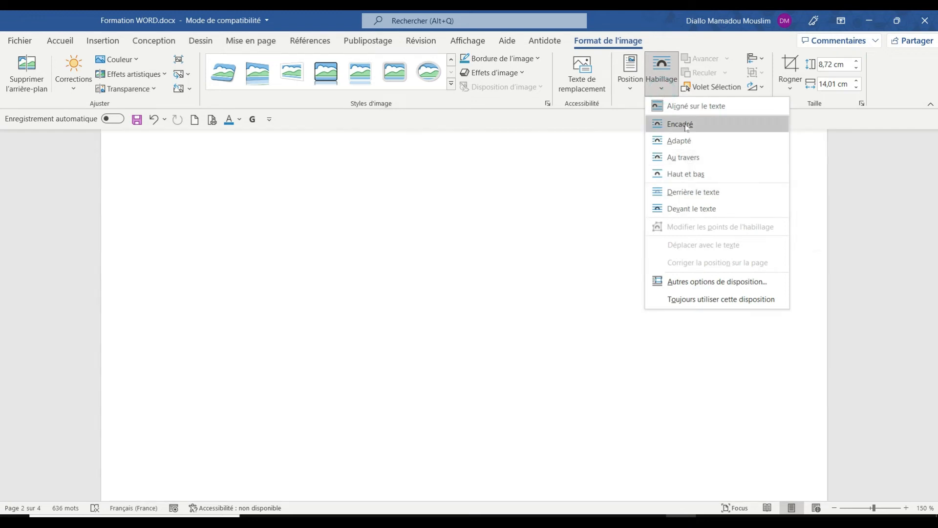
left_click(685, 158)
left_click_drag(503, 276, 527, 281)
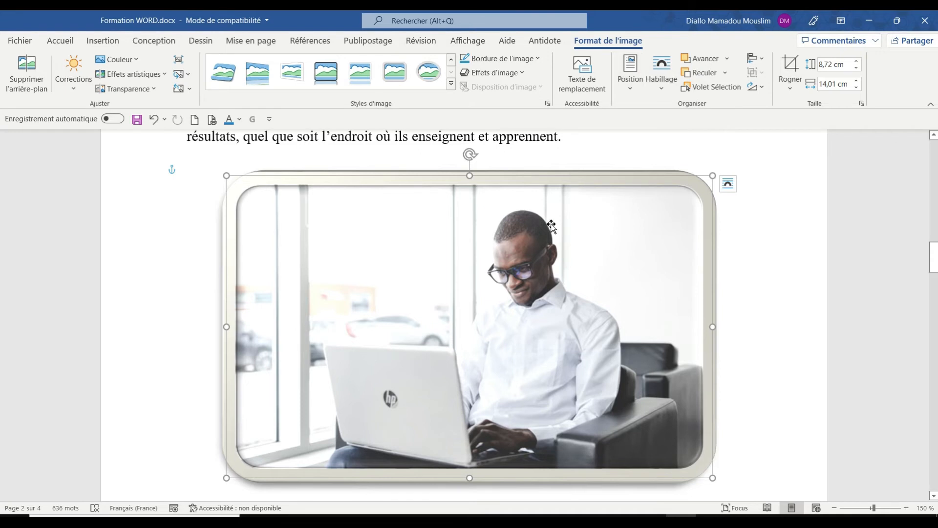
Step: Crop the picture's top, right and left edges to about 11.46 × 8.1 cm and reselect the cropped picture
left_click(783, 95)
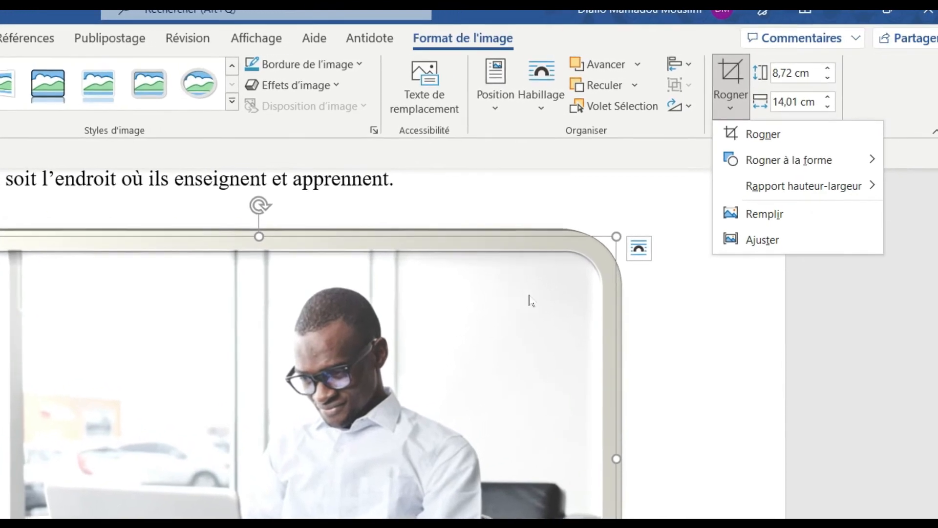
left_click(767, 136)
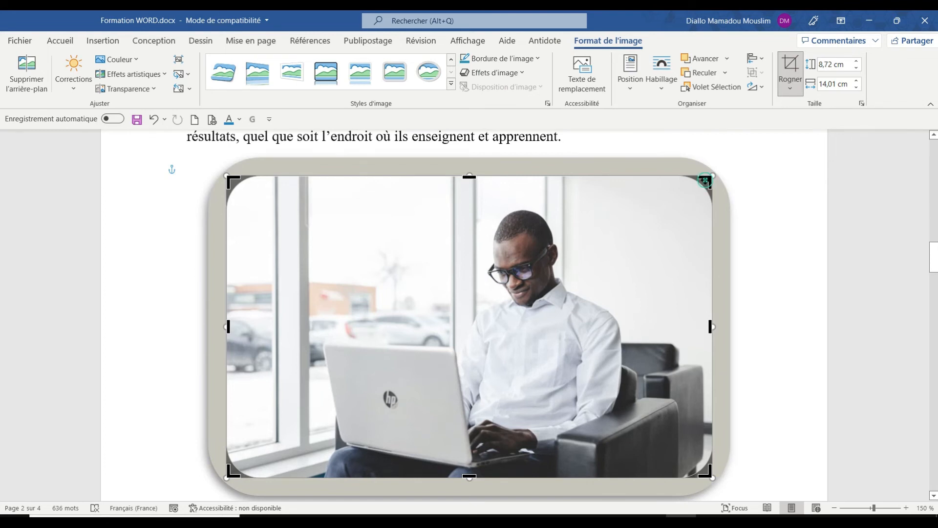
left_click_drag(705, 182, 672, 188)
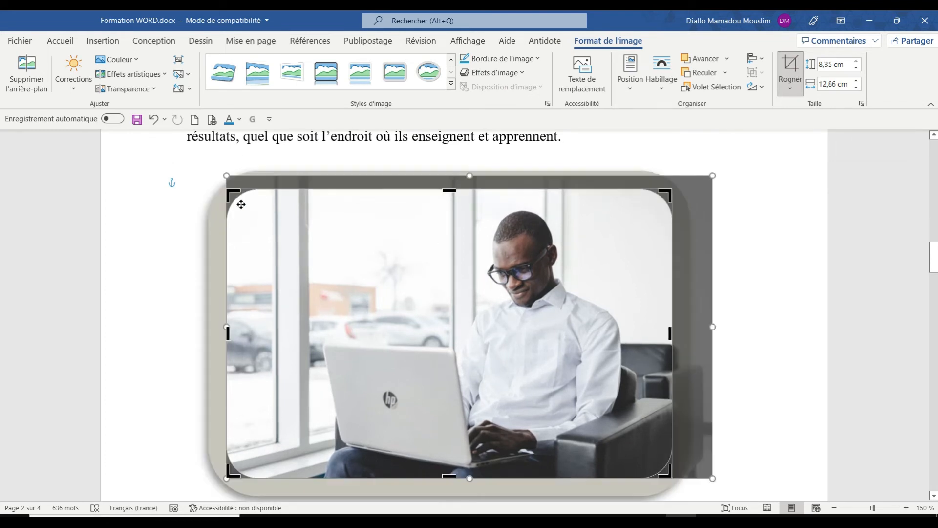
left_click_drag(229, 195, 274, 197)
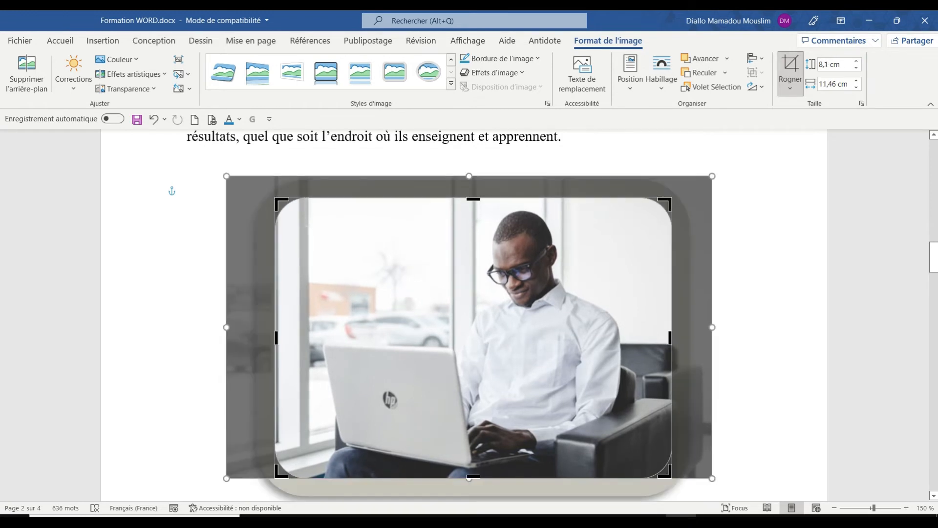
left_click(604, 147)
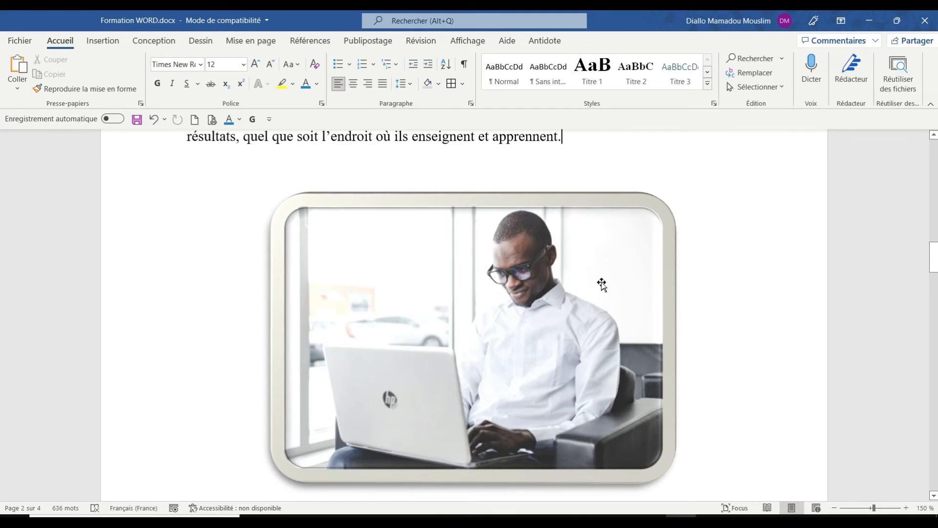
left_click(481, 309)
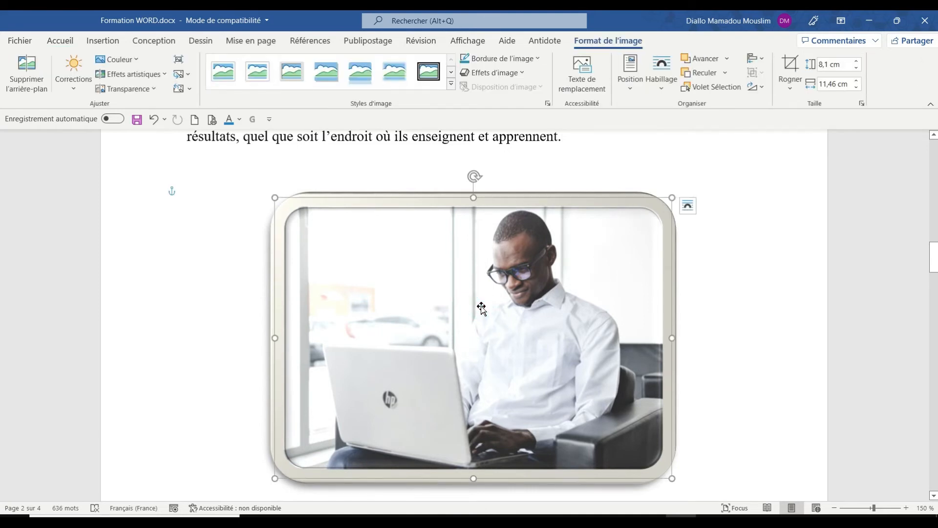
right_click(481, 309)
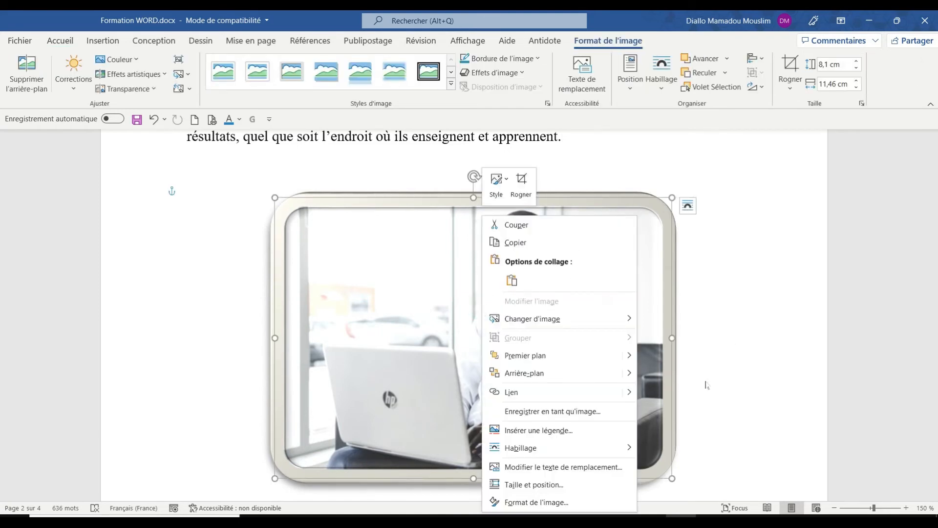
left_click(567, 412)
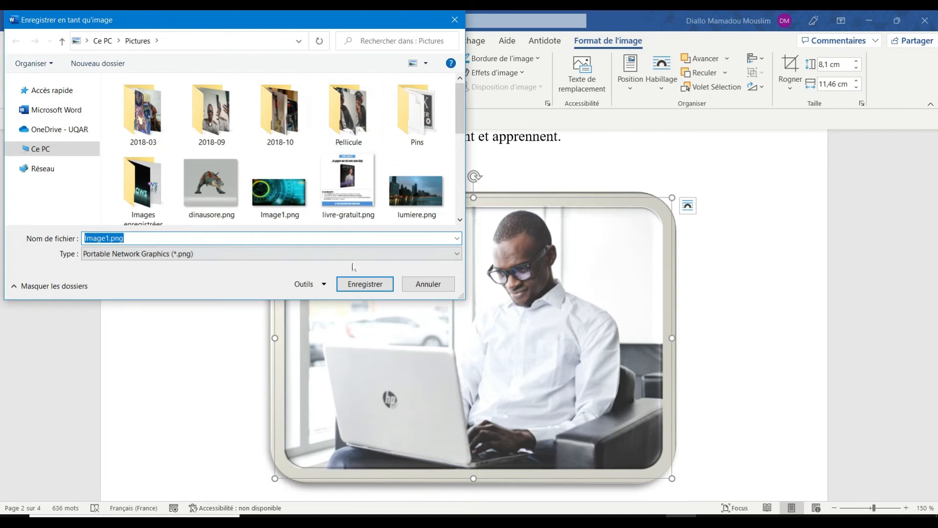
left_click(429, 285)
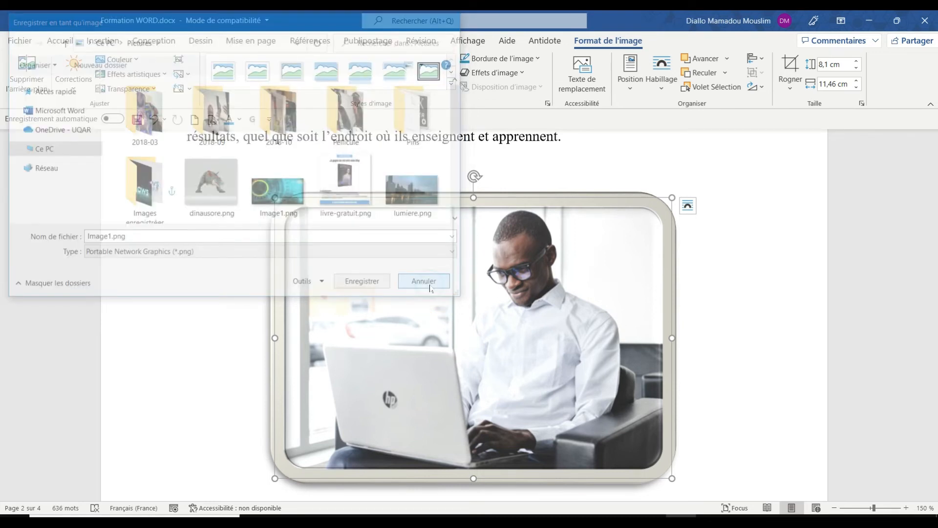
Step: Insert dinausore.png from the computer's Pictures folder into the document above the COMMENT UTILISER LE RUBAN ? heading
scroll(640, 316, "down", 3)
left_click(541, 350)
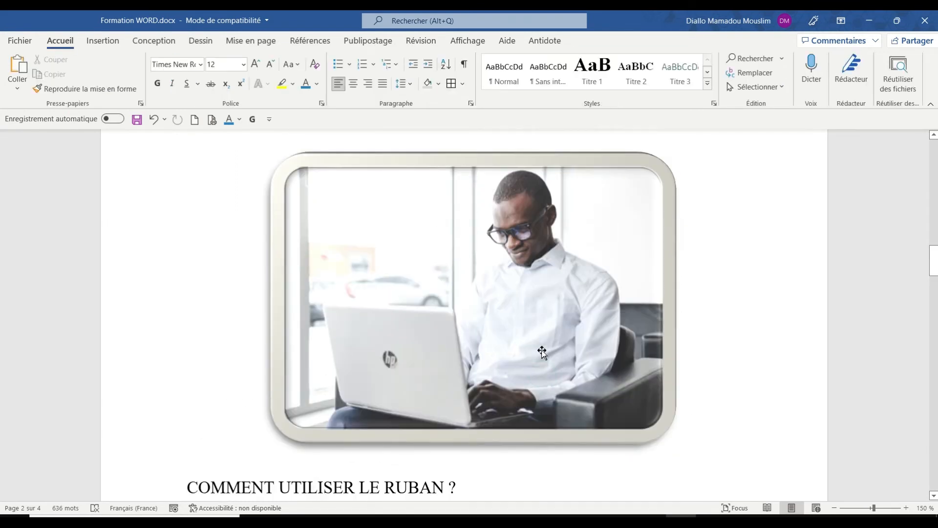
left_click(103, 41)
left_click(136, 73)
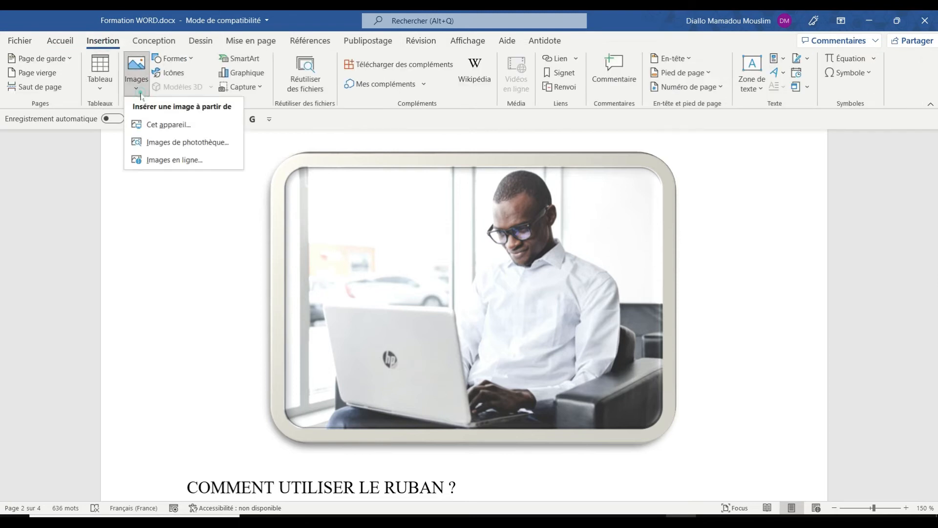
left_click(164, 125)
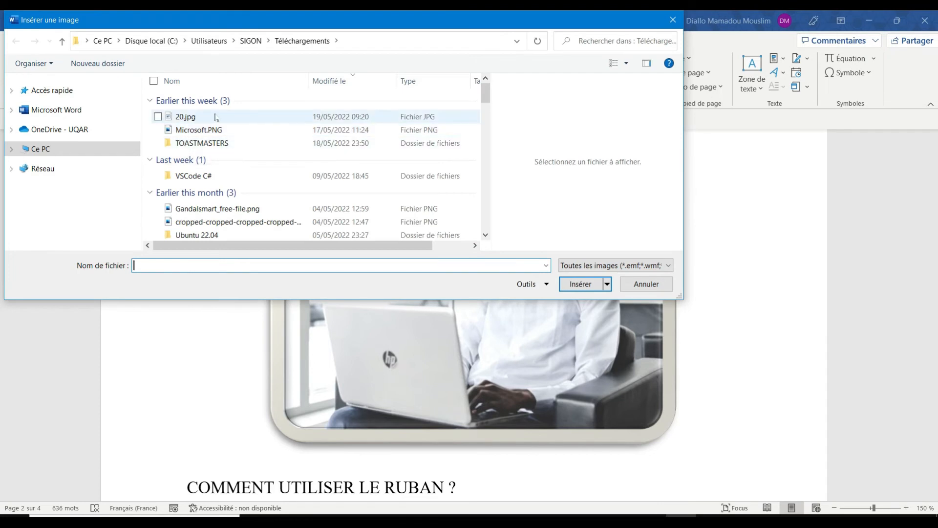
left_click(80, 153)
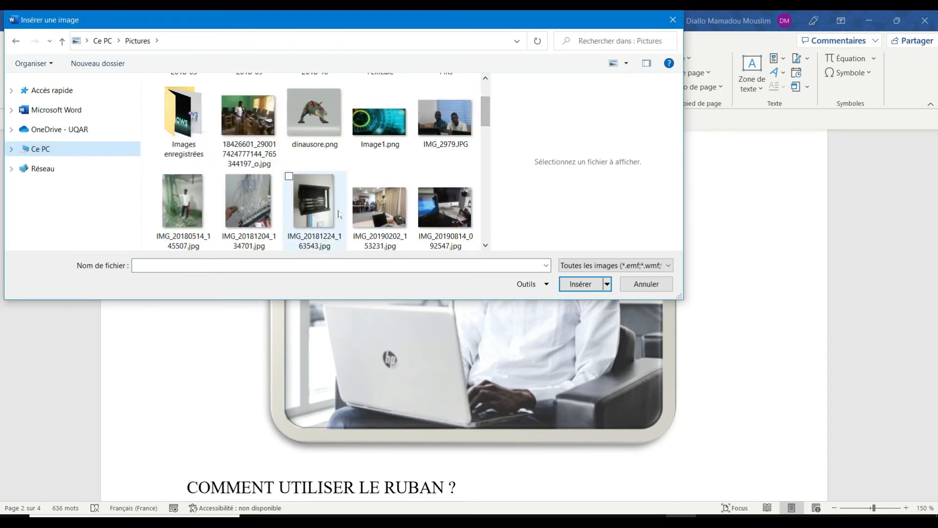
double_click(318, 126)
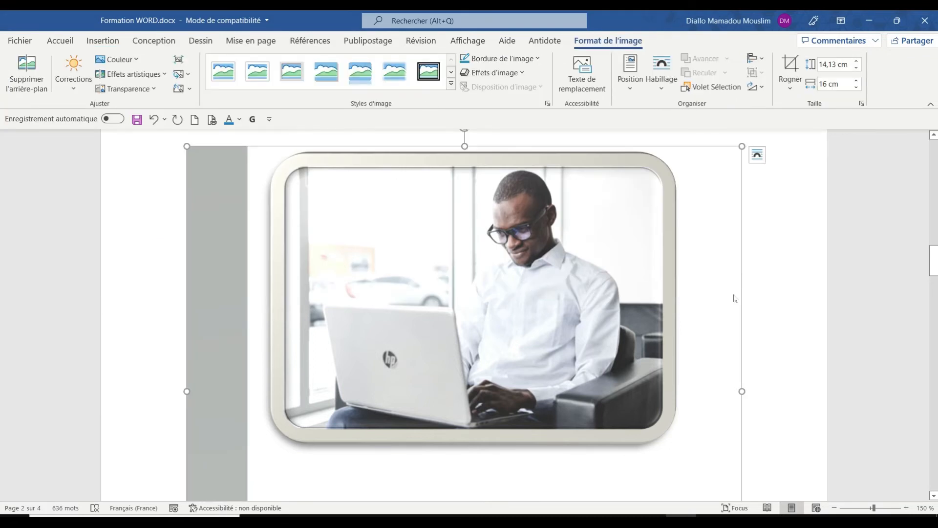
Step: Move the framed photo up above the paragraph beginning Tous nos forfaits, clear of the dinosaur picture
left_click_drag(932, 272, 935, 268)
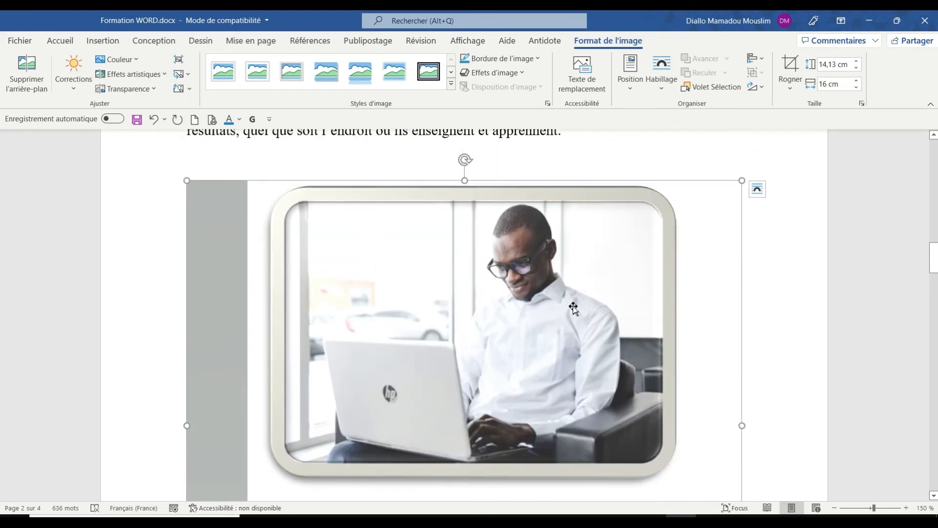
left_click_drag(573, 308, 566, 214)
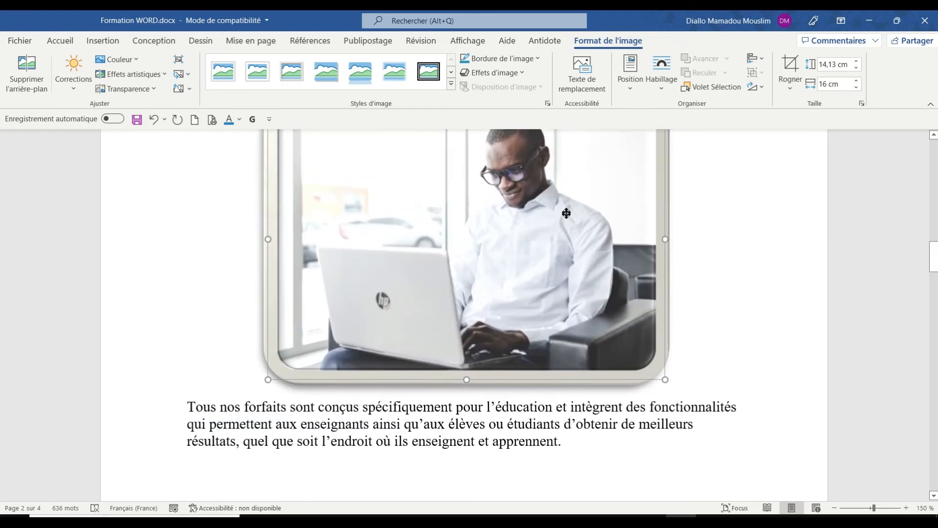
left_click_drag(937, 224, 937, 221)
Step: Select the dinosaur picture and shrink it proportionally to about 10.78 × 9.52 cm
left_click_drag(1, 226, 1, 306)
left_click(532, 304)
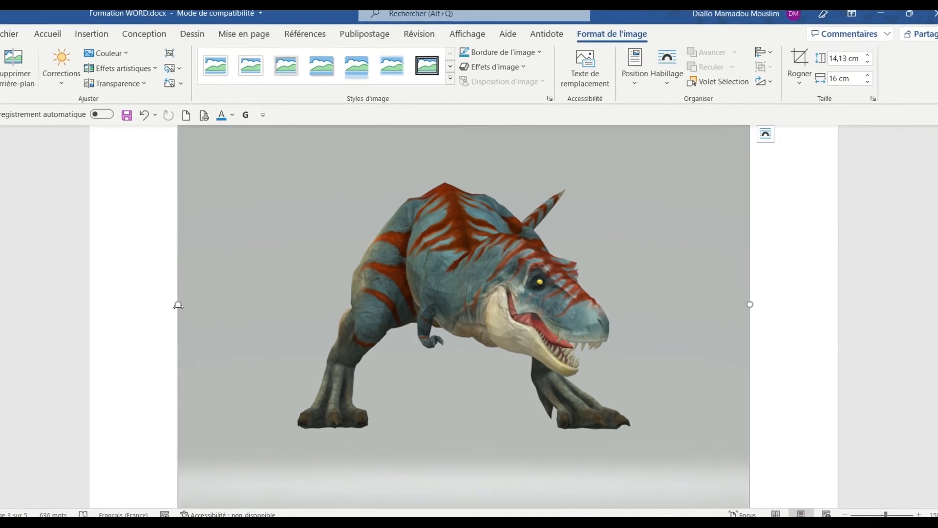
left_click_drag(937, 309, 936, 322)
left_click_drag(774, 453, 682, 354)
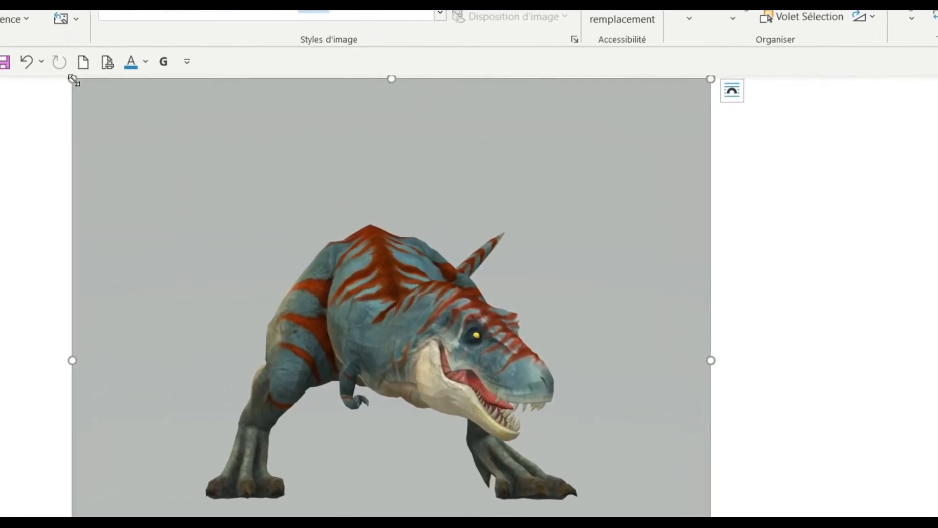
left_click_drag(64, 75, 180, 178)
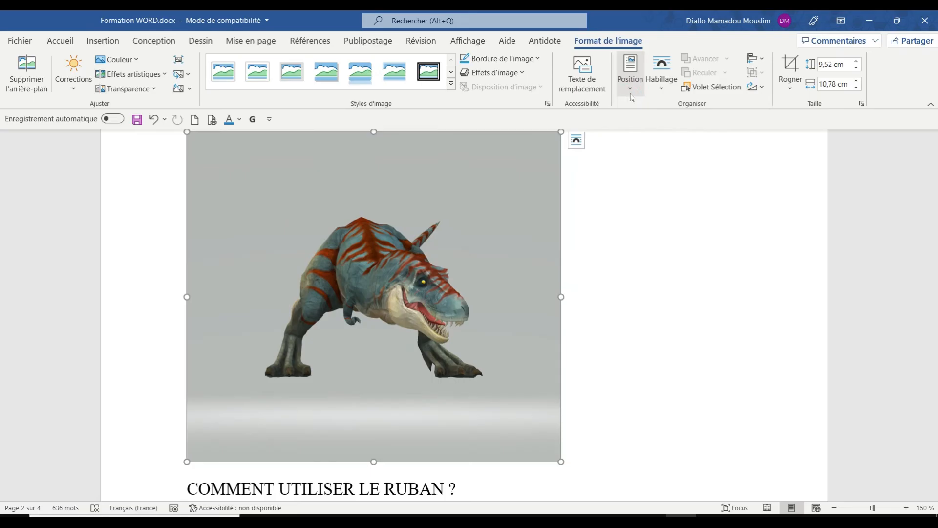
Step: Position the dinosaur picture at the bottom left of the page with text wrapping and shrink it to about 10.3 × 9.09 cm
left_click(631, 93)
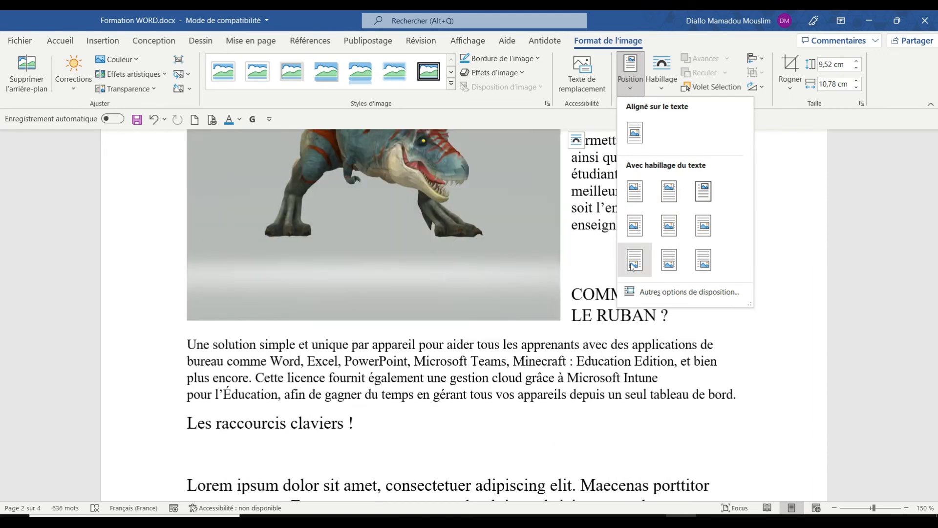
left_click(632, 264)
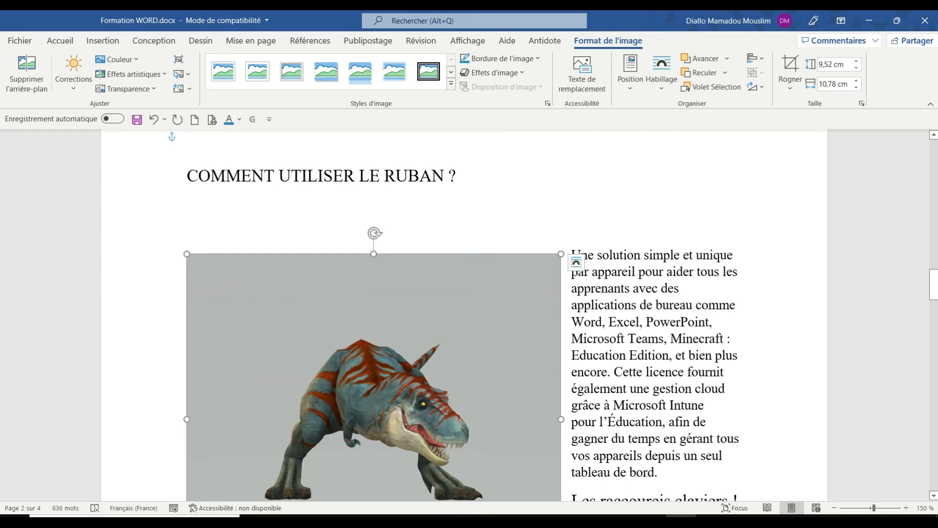
left_click_drag(934, 291, 934, 298)
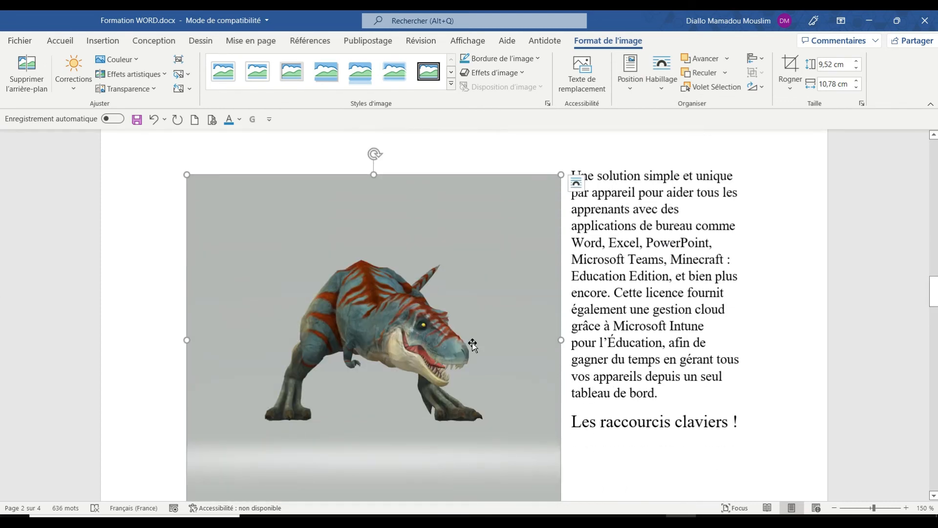
left_click_drag(185, 173, 204, 189)
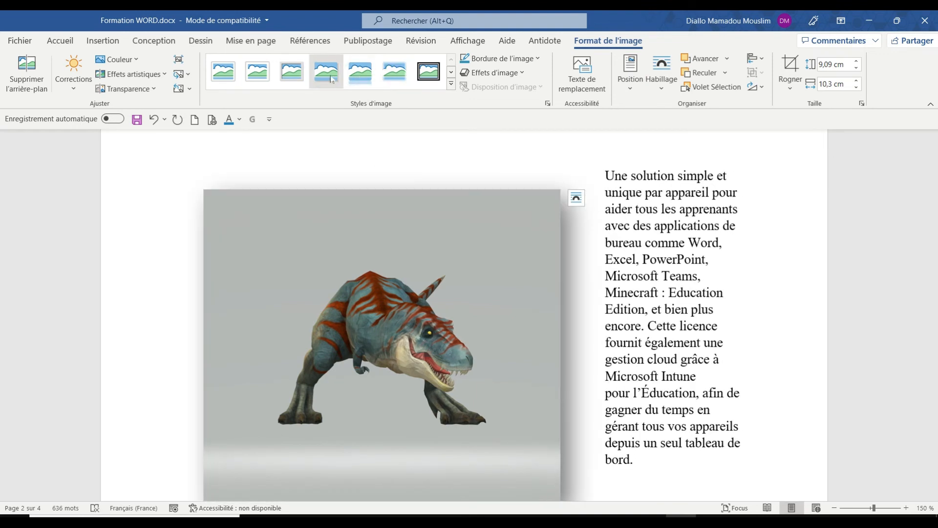
Step: Give the dinosaur picture the rounded, reflected style and crop its right and bottom edges to about 10.01 × 7.13 cm
left_click(791, 66)
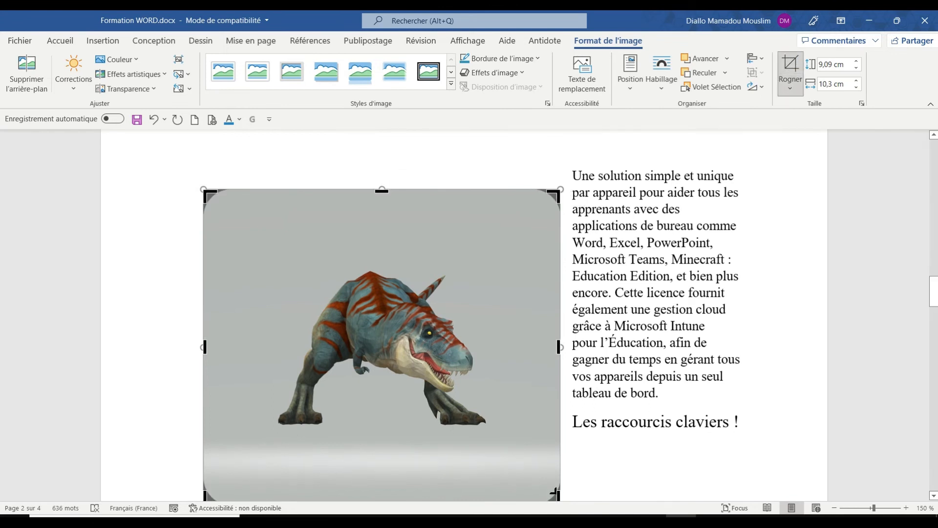
left_click_drag(548, 448, 549, 435)
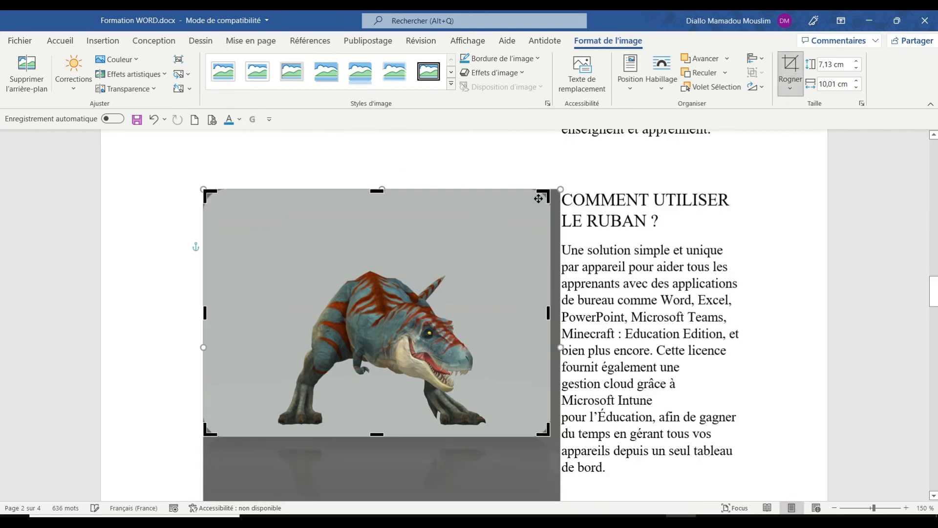
left_click(527, 148)
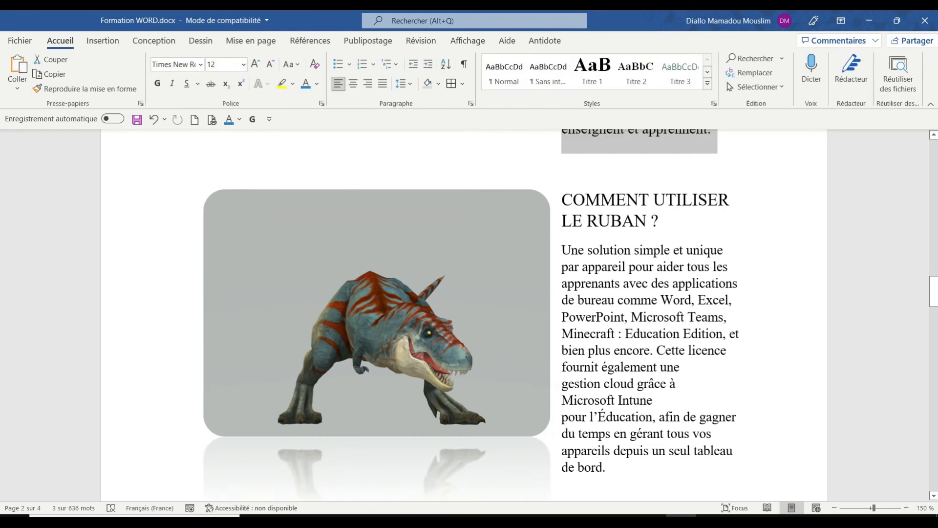
Step: Delete the dinosaur picture from the document
mouse_move(934, 293)
left_mouse_down()
mouse_move(935, 311)
mouse_move(936, 280)
left_mouse_up()
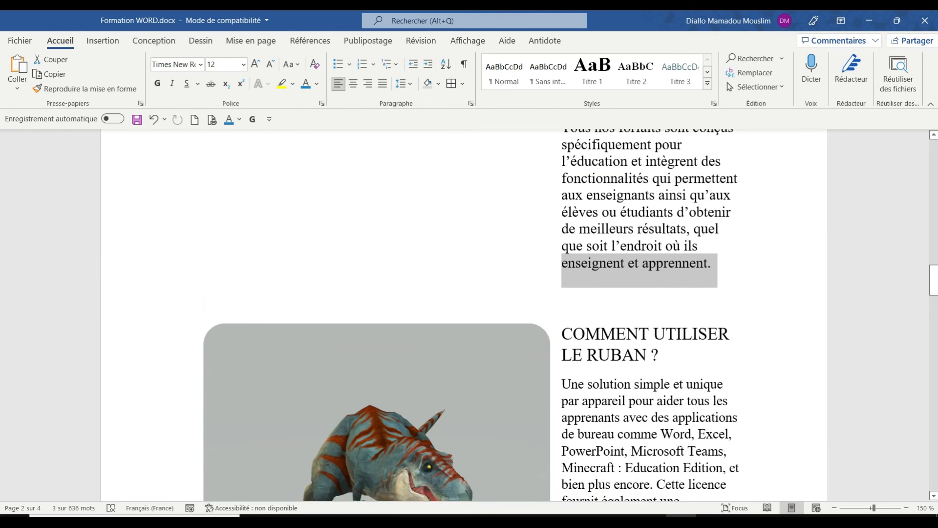
left_click(452, 390)
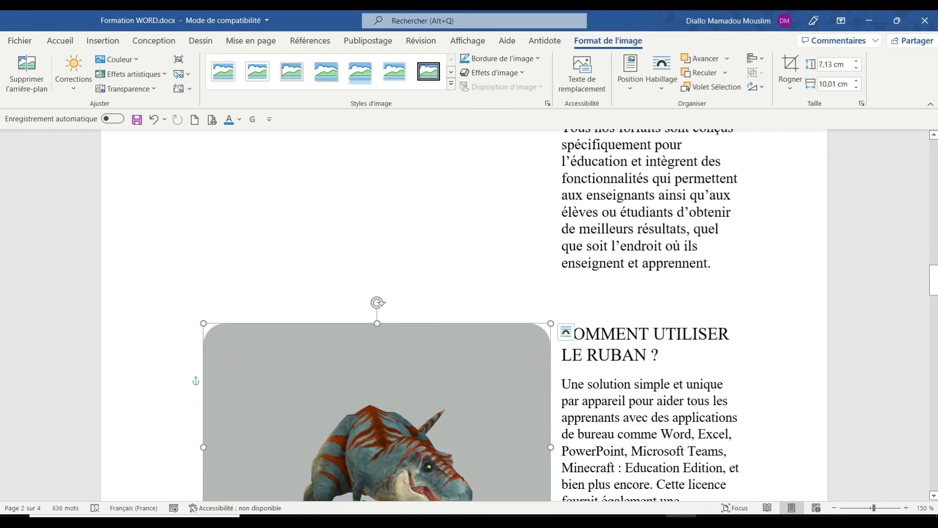
key("Delete")
Step: On the empty line above COMMENT UTILISER LE RUBAN ?, start inserting a stock image and search the library for drone
left_click(272, 202)
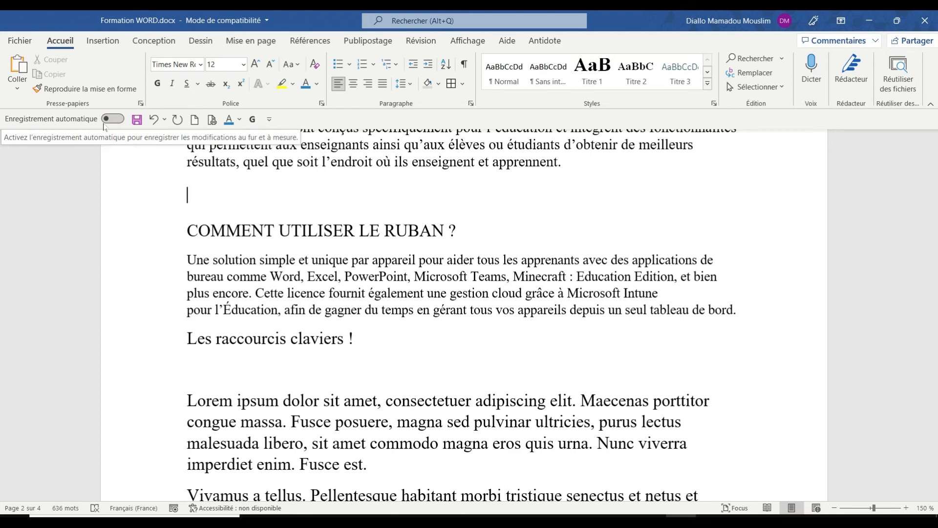
left_click(102, 40)
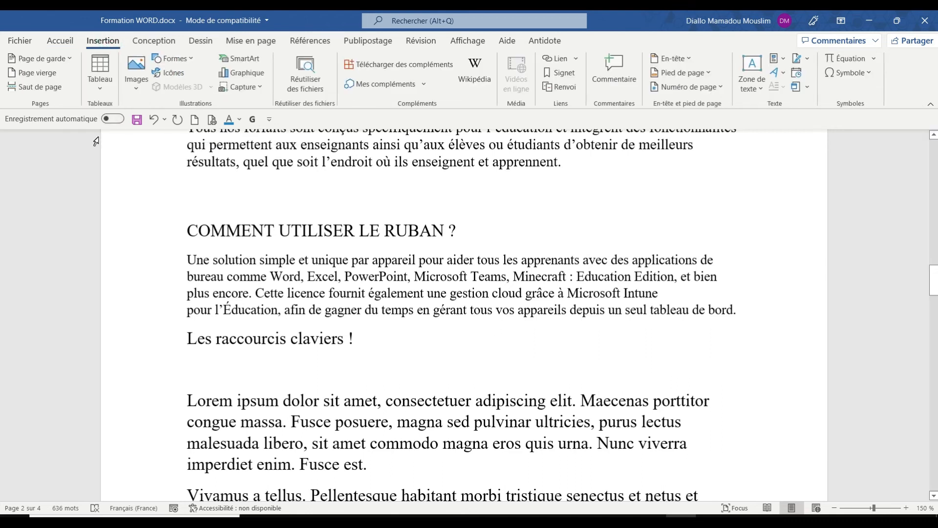
left_click(133, 92)
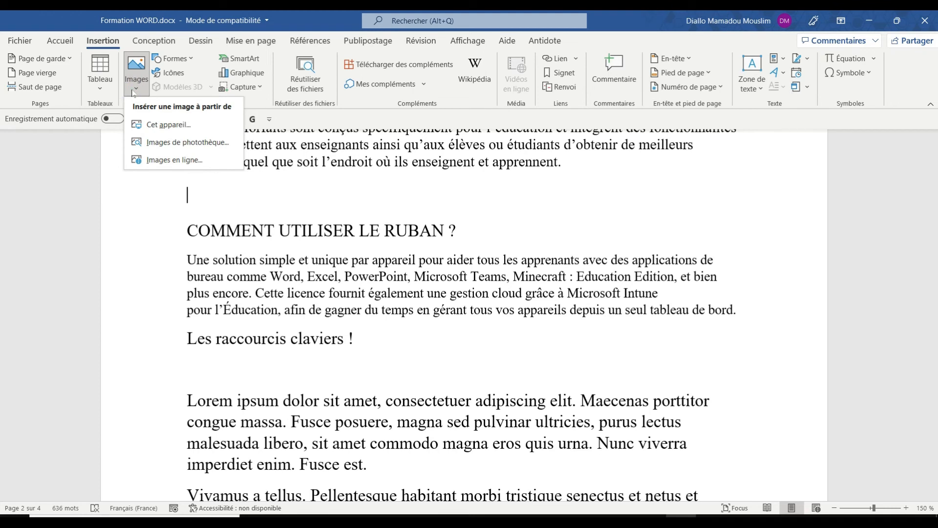
left_click(211, 142)
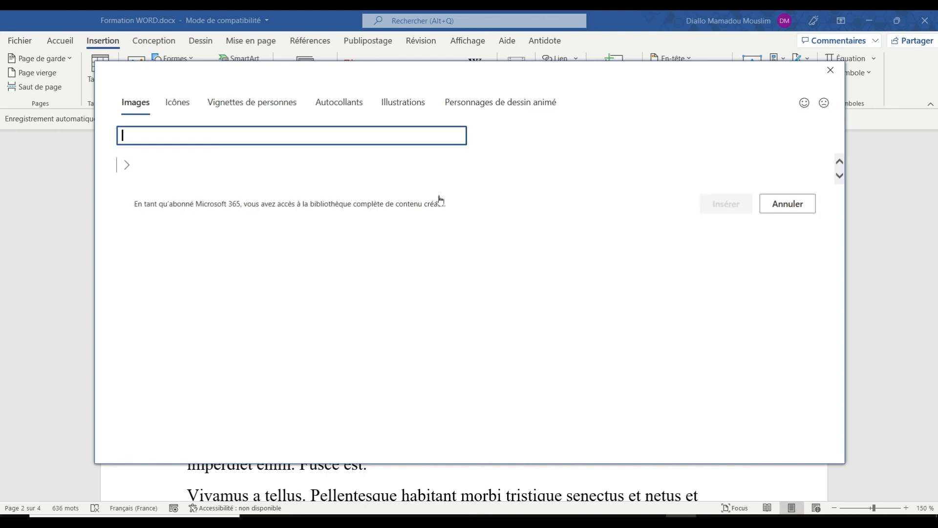
type("fl")
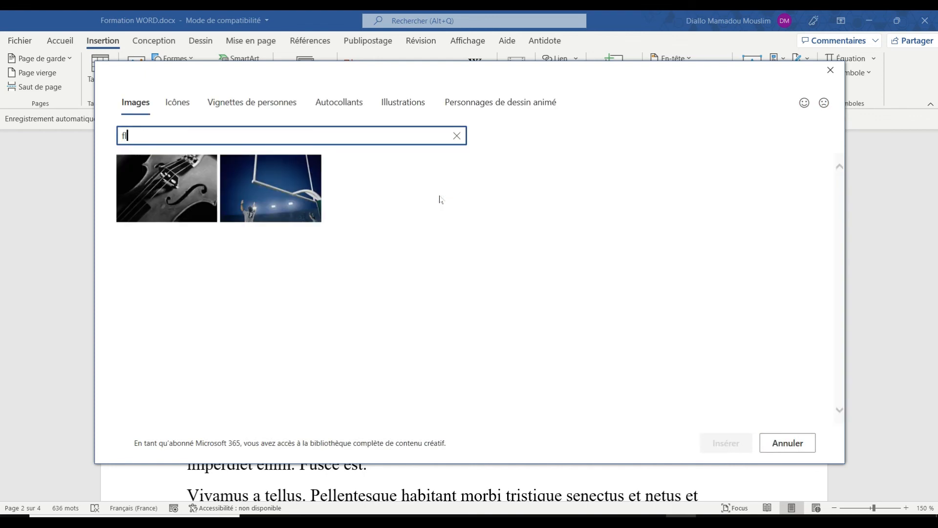
key("BackSpace")
key("BackSpace")
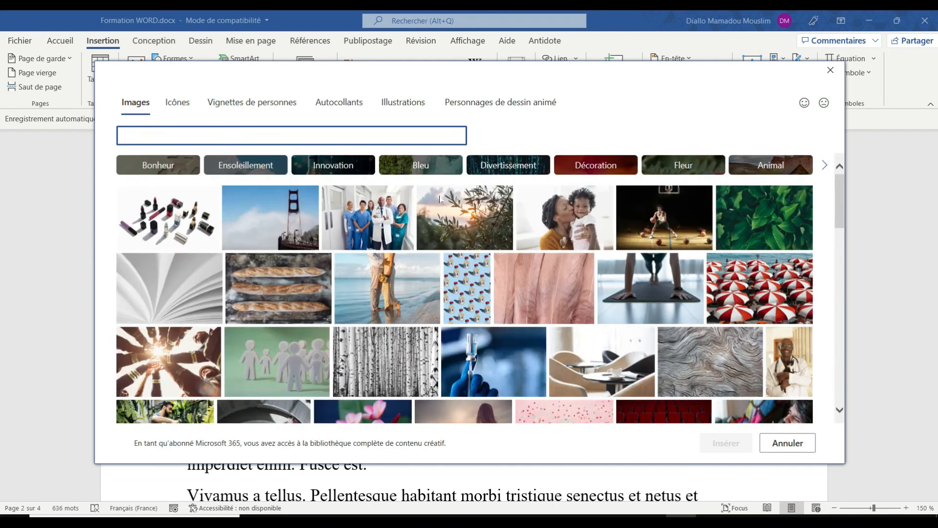
type("drone")
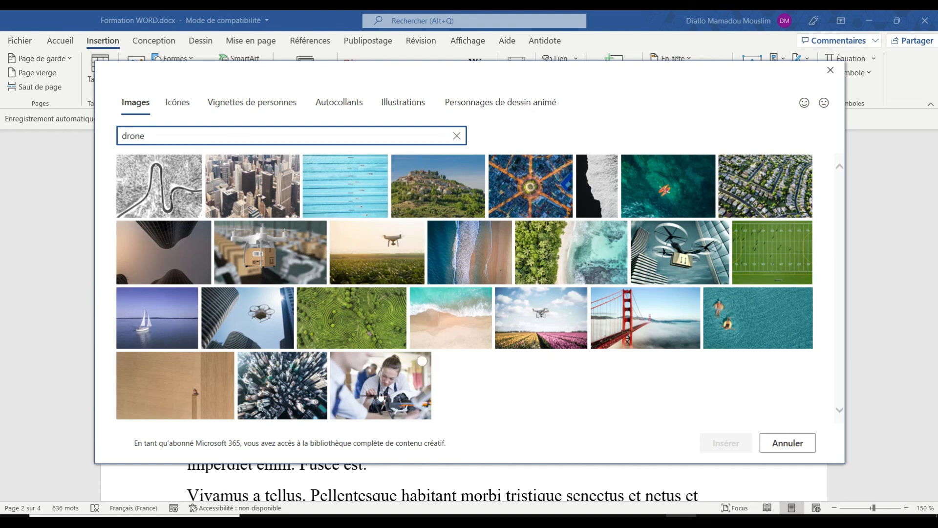
Step: Choose only the image of a drone carrying a parcel between tall buildings and insert it into the document
left_click(686, 251)
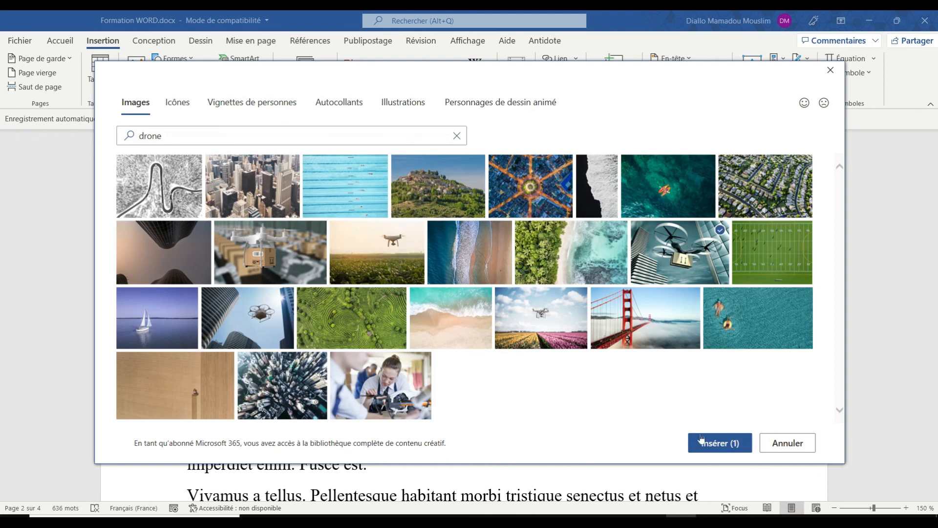
left_click(413, 404)
left_click(422, 360)
left_click(717, 442)
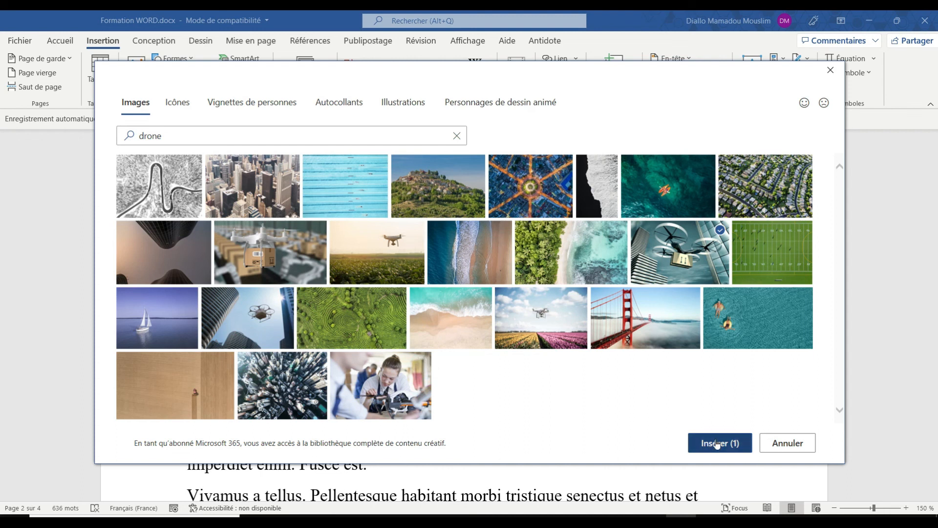